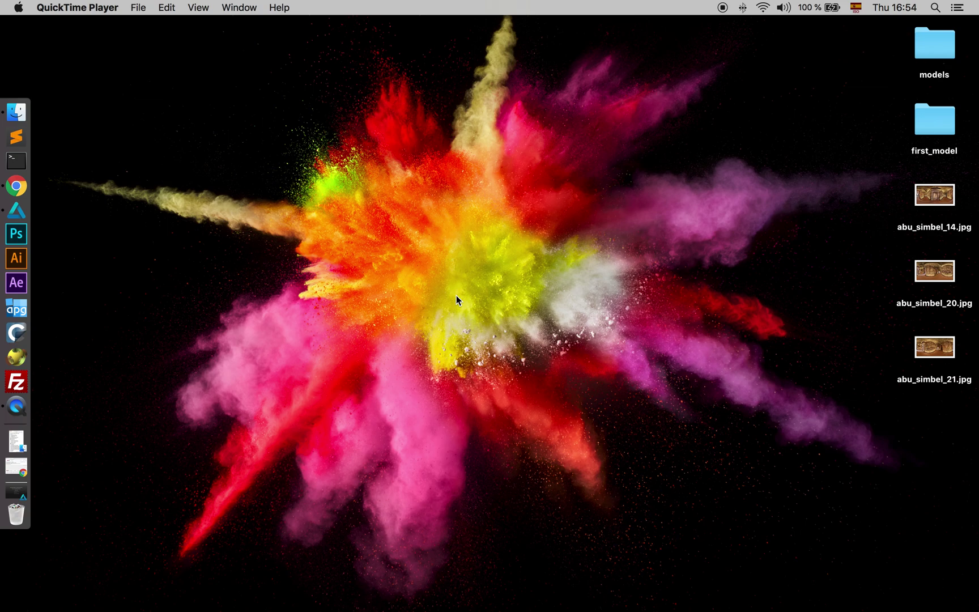
Close everpano3D and bring back the krpano-1.20 folder window.
left_click(16, 493)
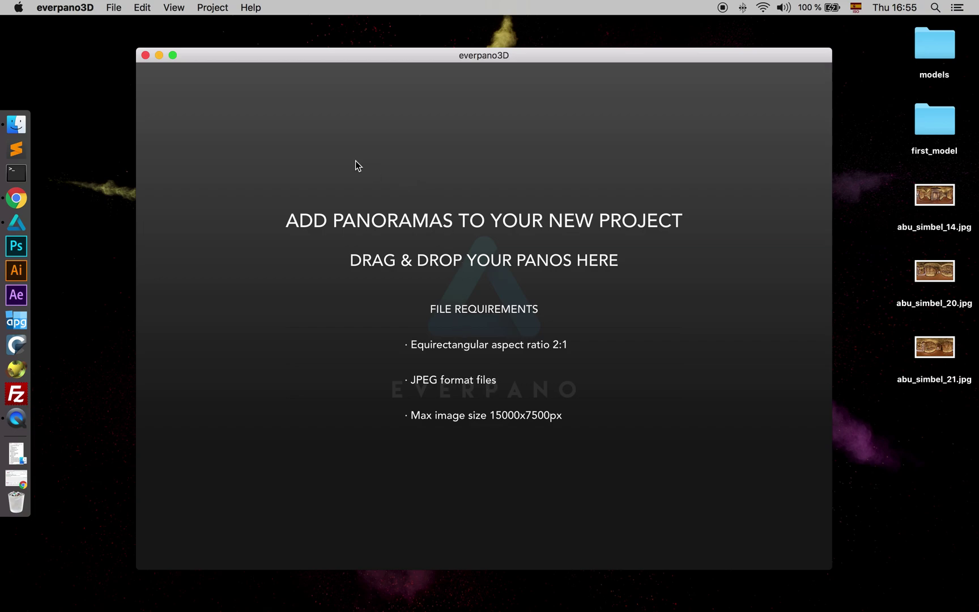
left_click(145, 57)
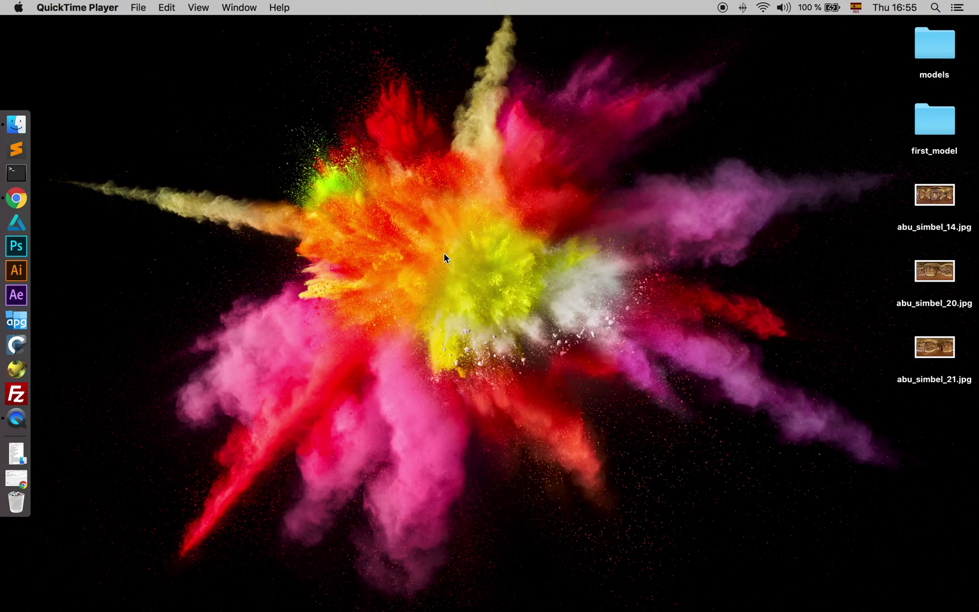
left_click(791, 327)
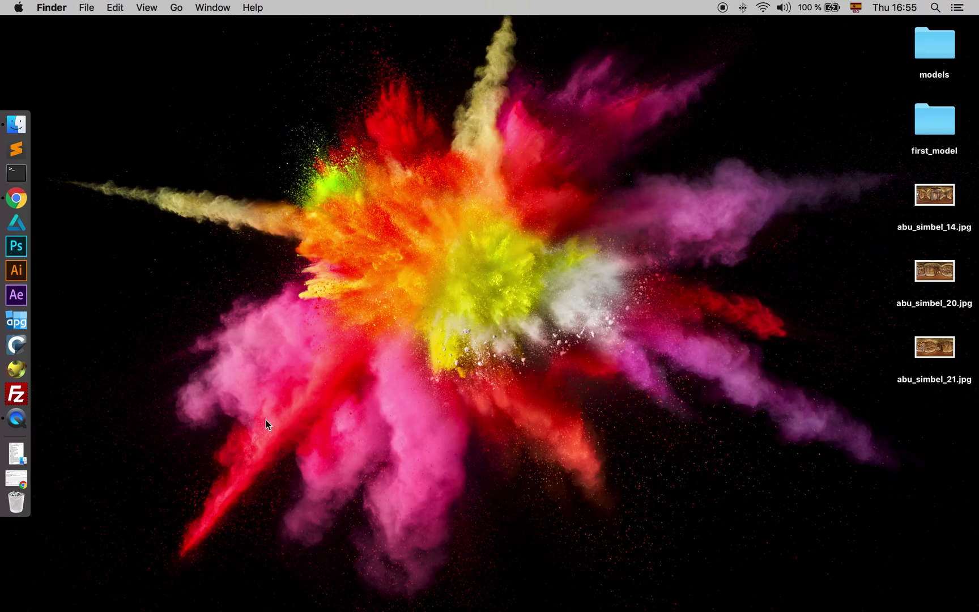
left_click(17, 455)
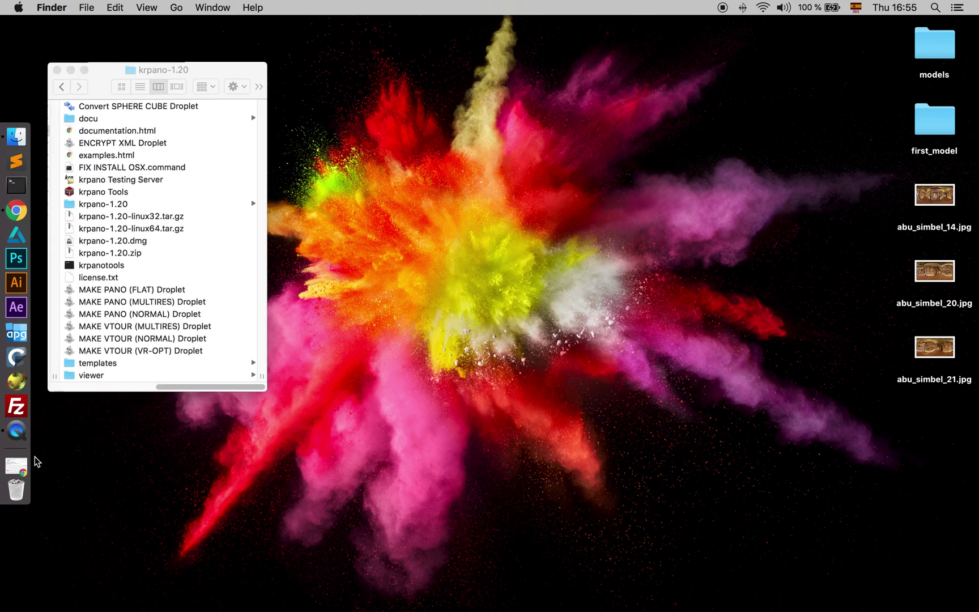
Drop the three abu_simbel jpgs on the MAKE VTOUR (MULTIRES) droplet and close the finished log.
left_click_drag(896, 197, 956, 368)
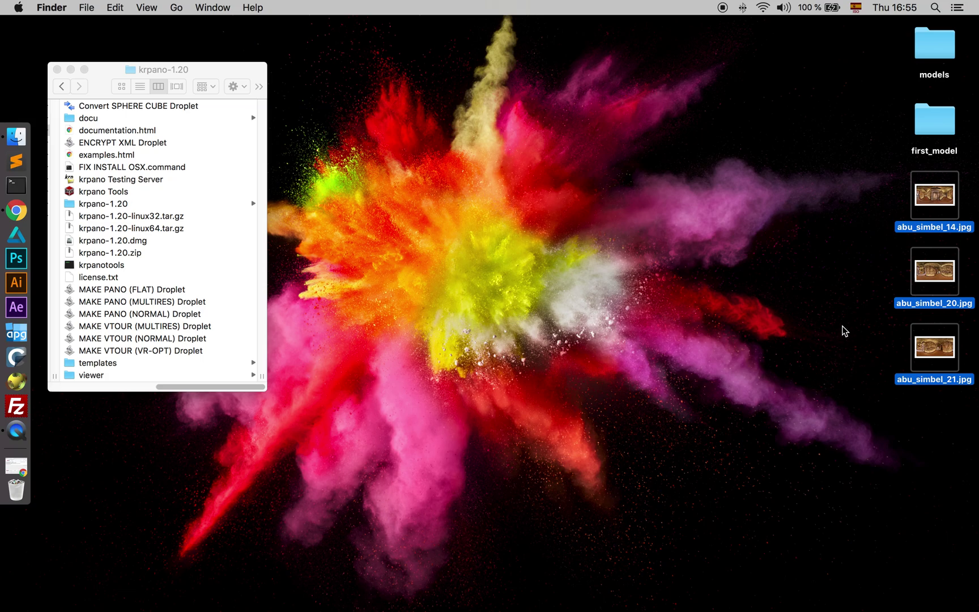
mouse_move(926, 199)
left_mouse_down()
mouse_move(182, 283)
mouse_move(142, 331)
left_mouse_up()
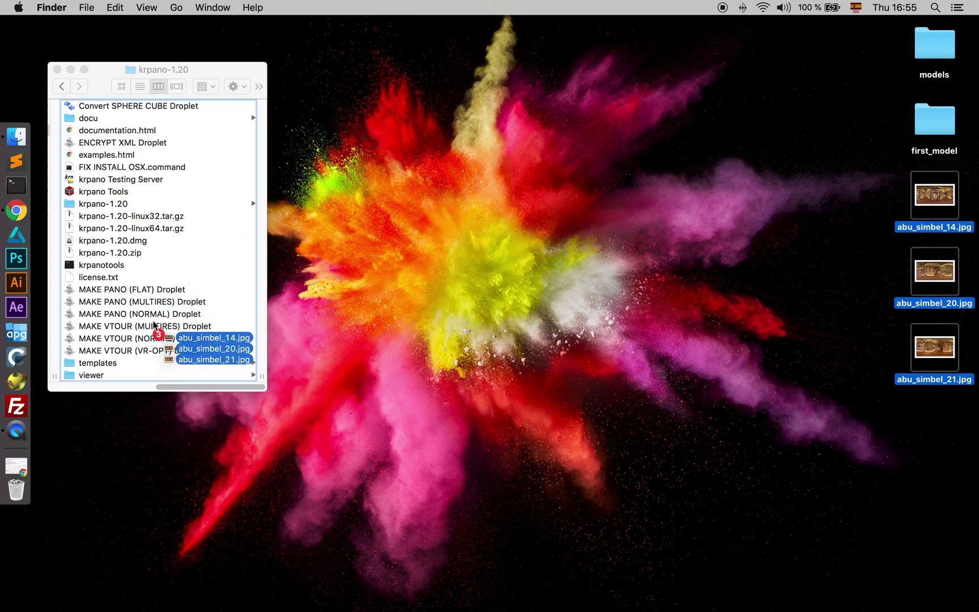
left_click_drag(142, 330, 141, 330)
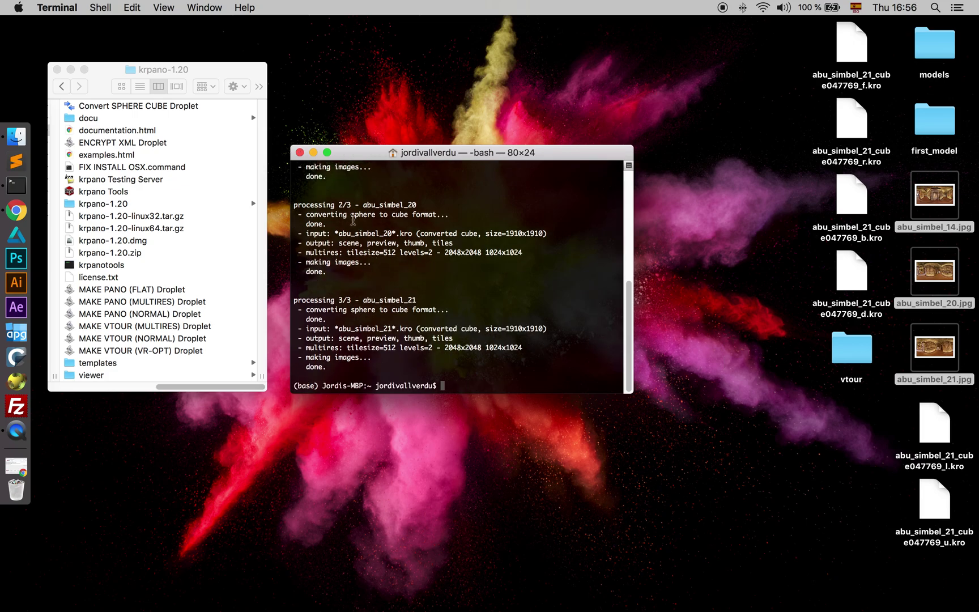
left_click(299, 152)
Open the vtour folder and start the tour_testingserver_macos local server.
left_click(57, 69)
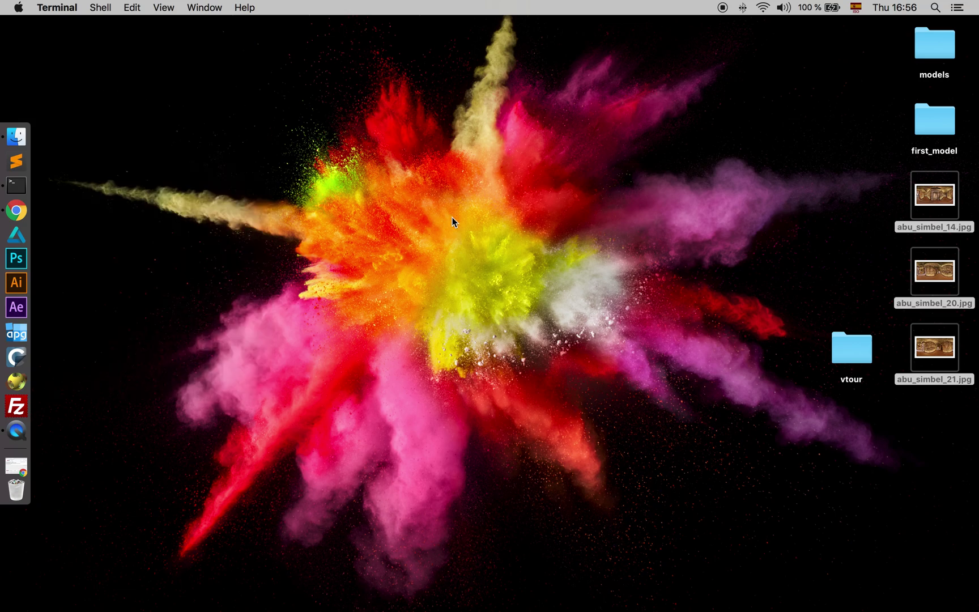
left_click(781, 309)
double_click(851, 348)
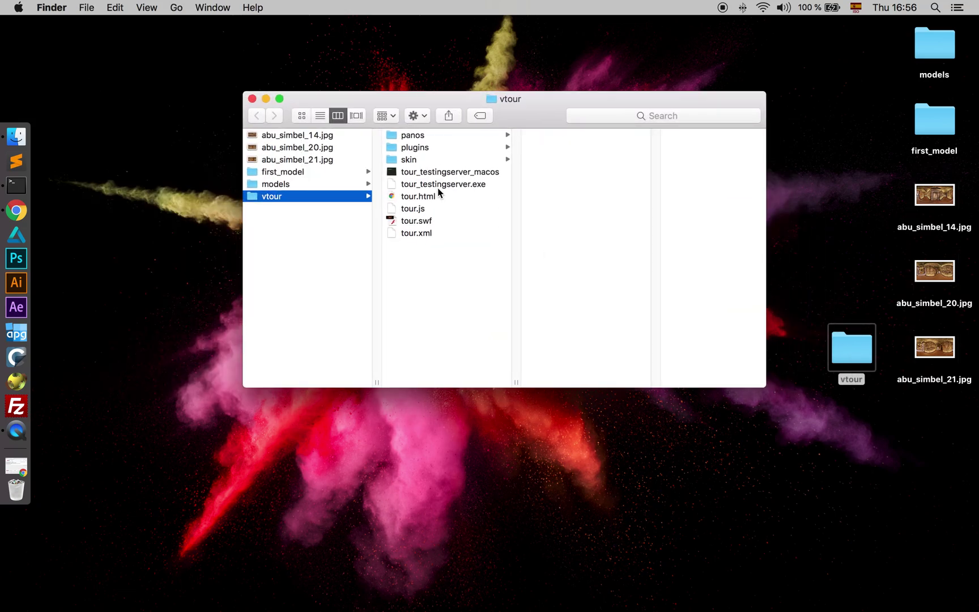
double_click(433, 173)
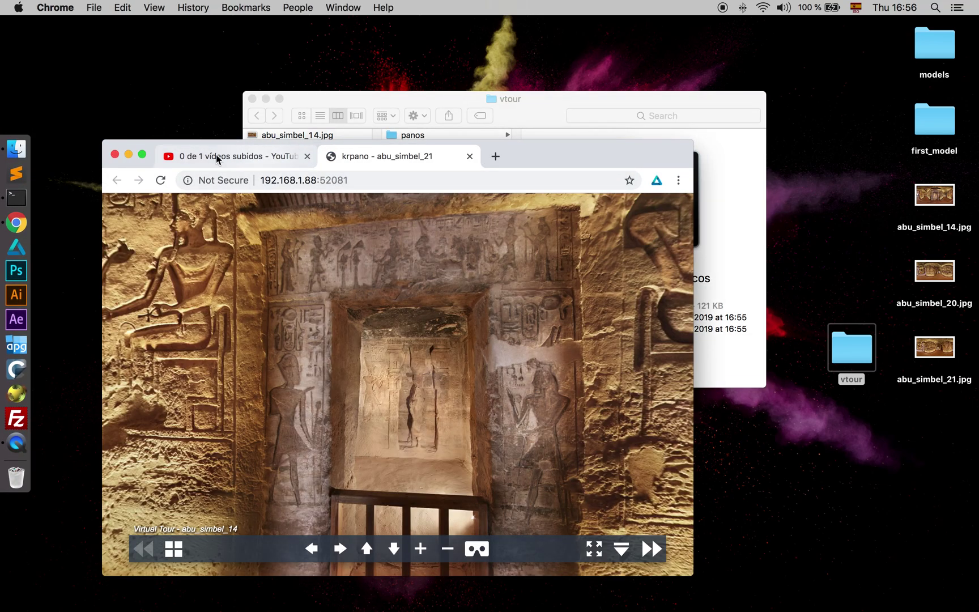
Look around abu_simbel_14, then switch to abu_simbel_20 from the thumbnails.
mouse_move(443, 354)
left_mouse_down()
mouse_move(306, 284)
mouse_move(252, 520)
left_mouse_up()
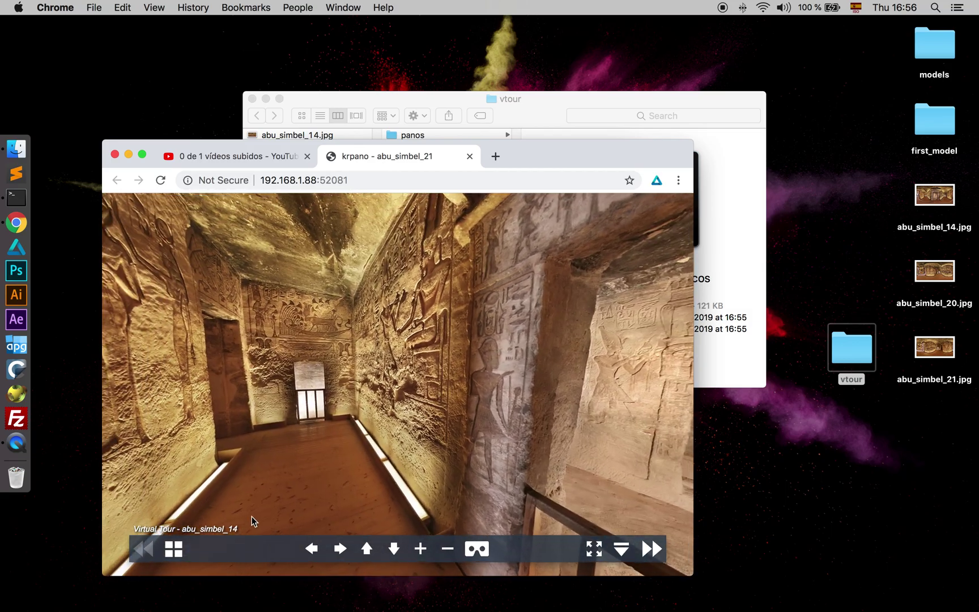
left_click(174, 549)
left_click(406, 506)
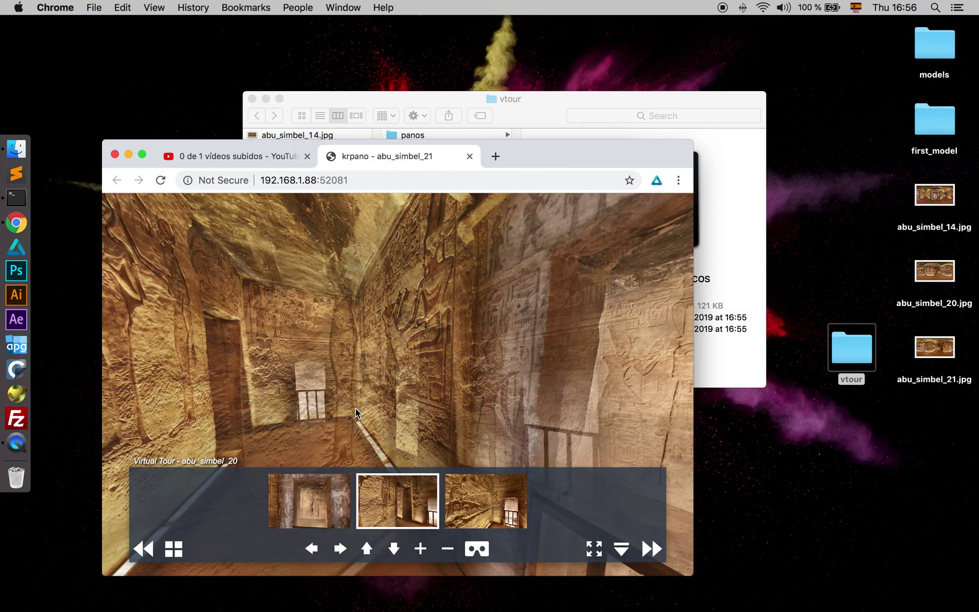
scroll(325, 313, "up", 5)
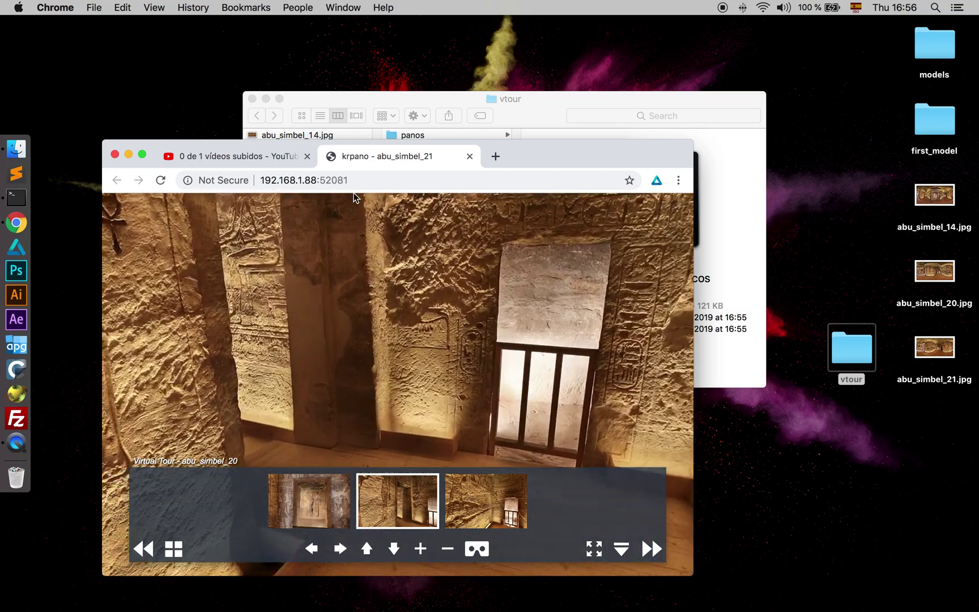
Minimize Chrome, terminate the vtour test server, and relaunch everpano3D past the About panel.
left_click(129, 155)
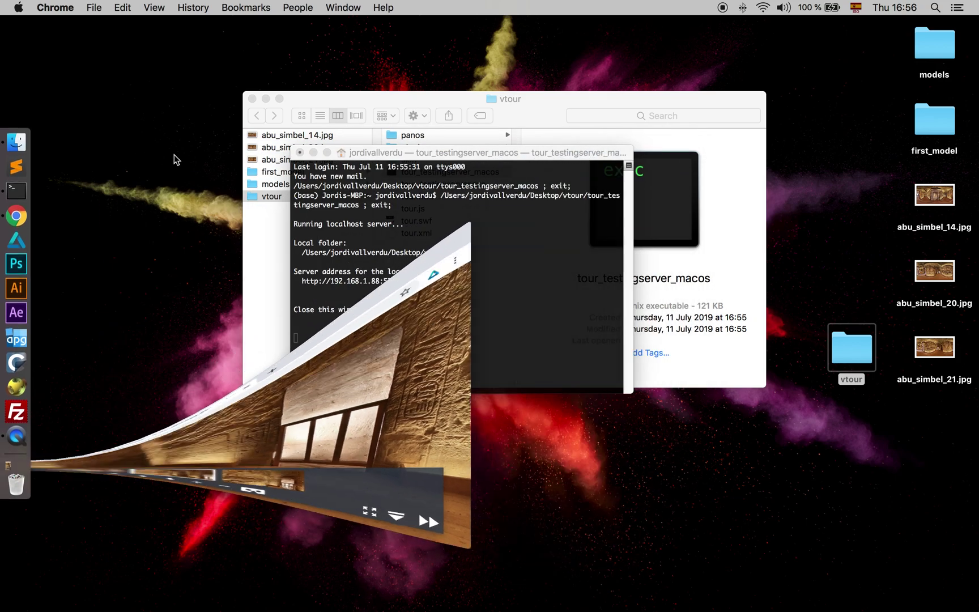
left_click(300, 153)
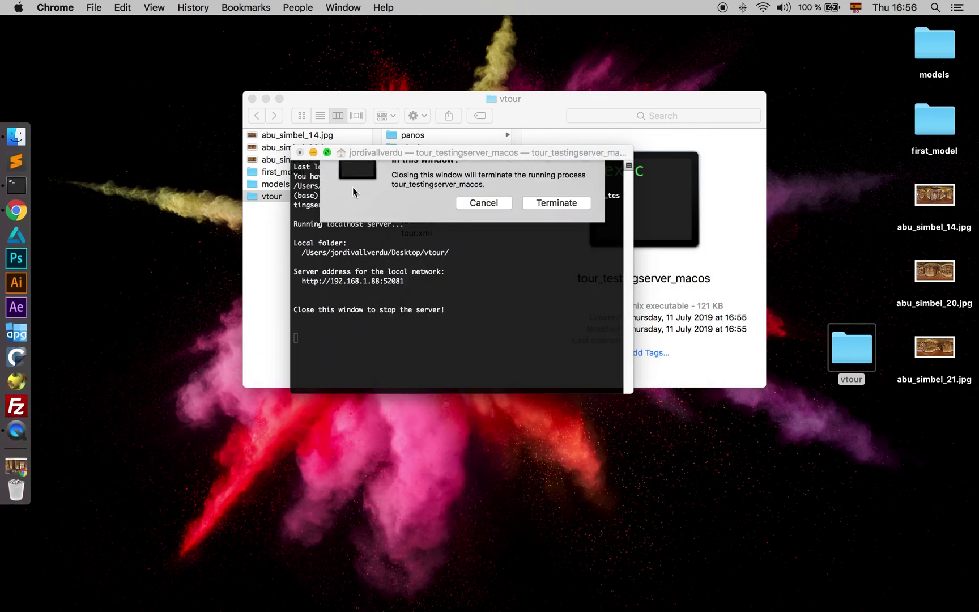
left_click(556, 233)
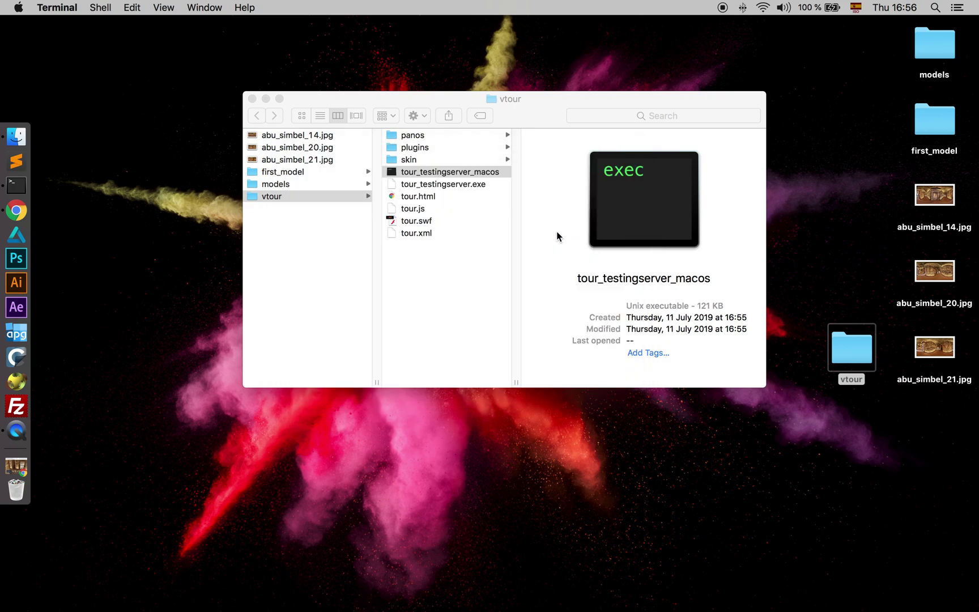
left_click(15, 234)
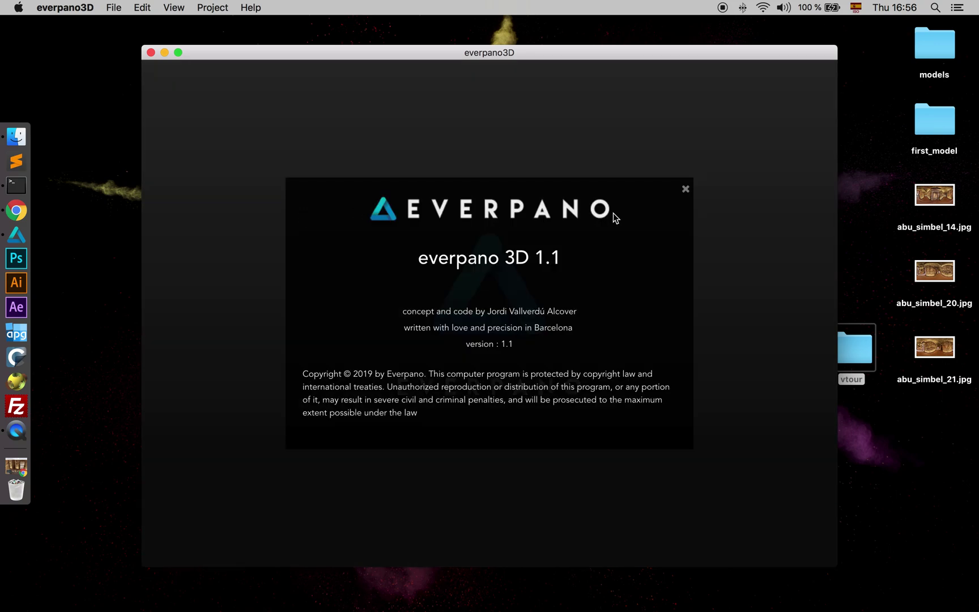
left_click(686, 195)
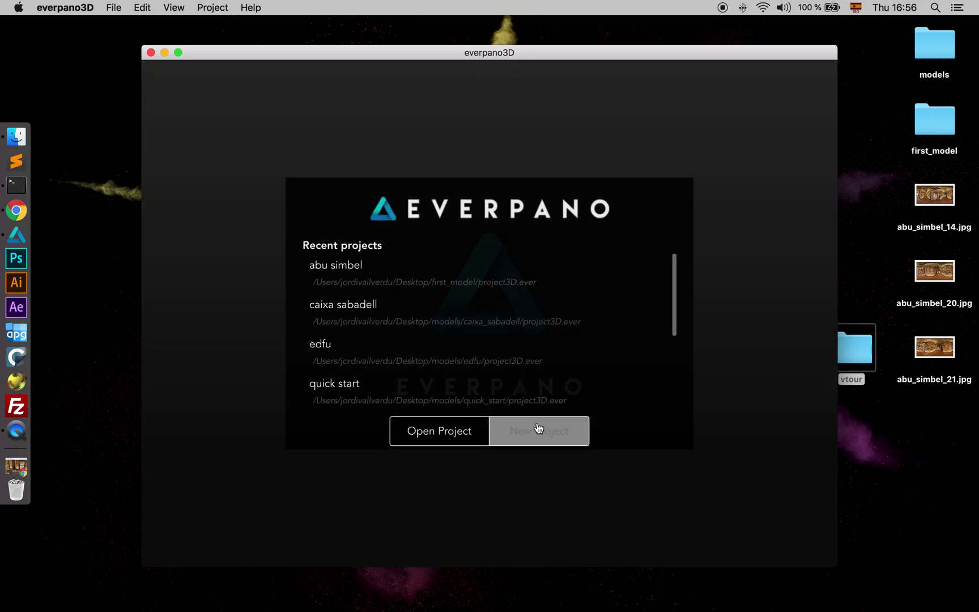
Start importing a tour as a new project named 'import name'.
left_click(114, 10)
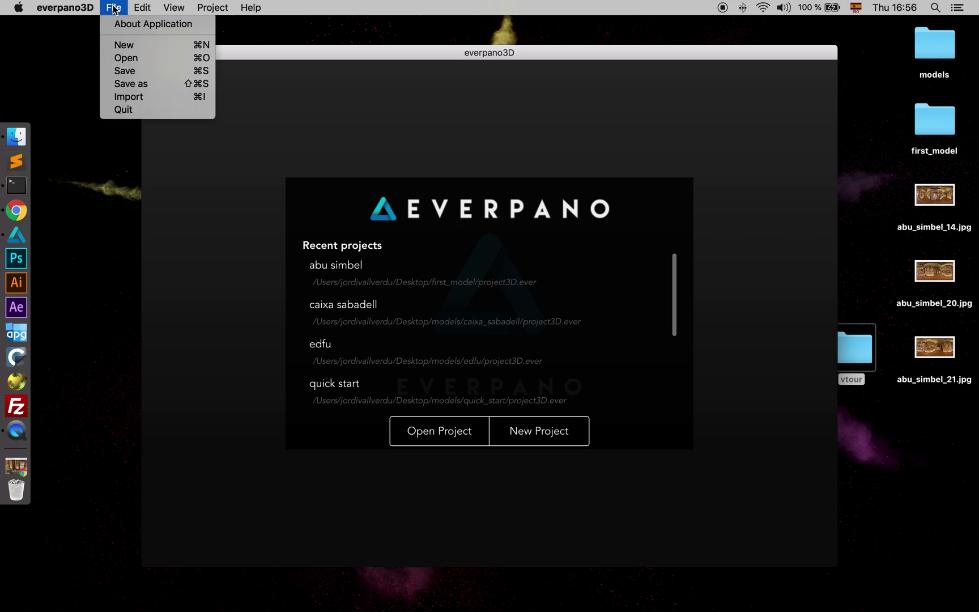
left_click(126, 97)
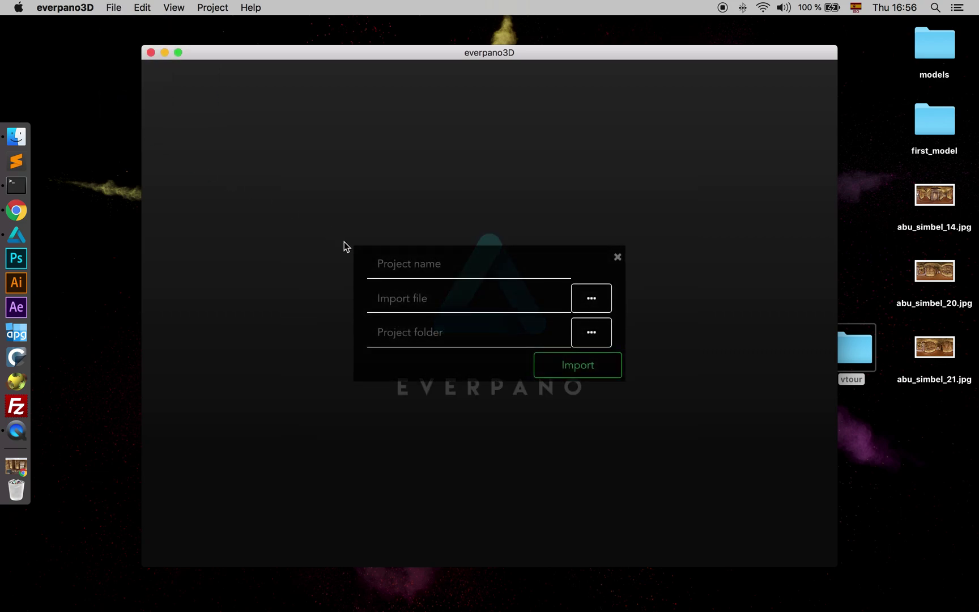
left_click(380, 260)
type("i")
type("mport name")
left_click_drag(550, 62, 482, 56)
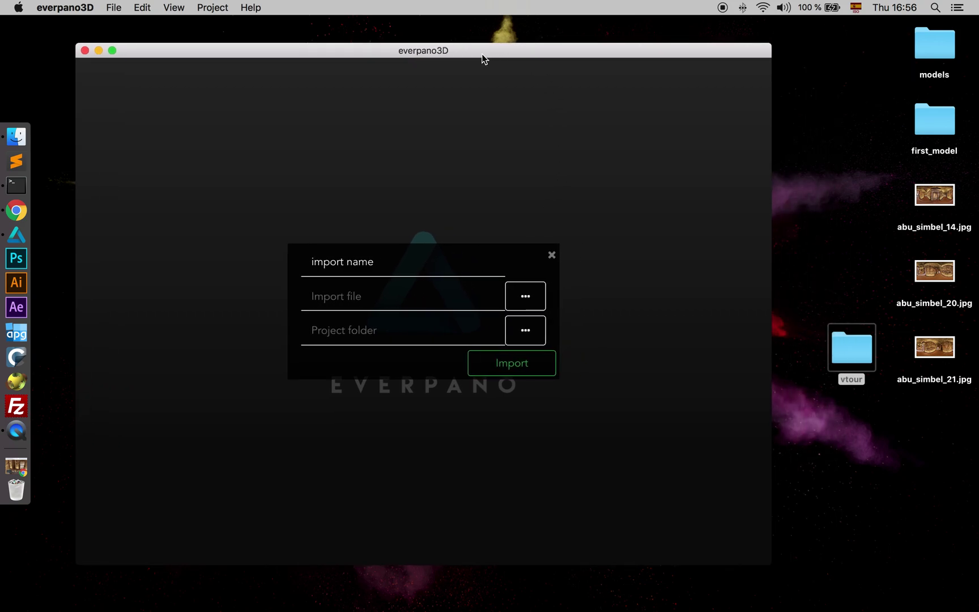
Choose Desktop/vtour/tour.xml as the tour file to import.
left_click(526, 296)
left_click(312, 229)
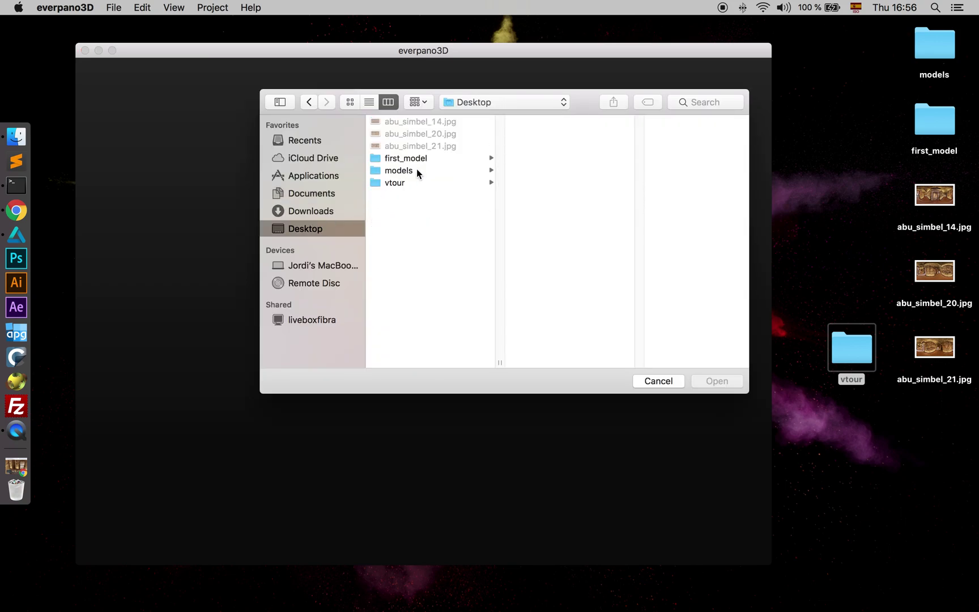
left_click(395, 182)
left_click(533, 221)
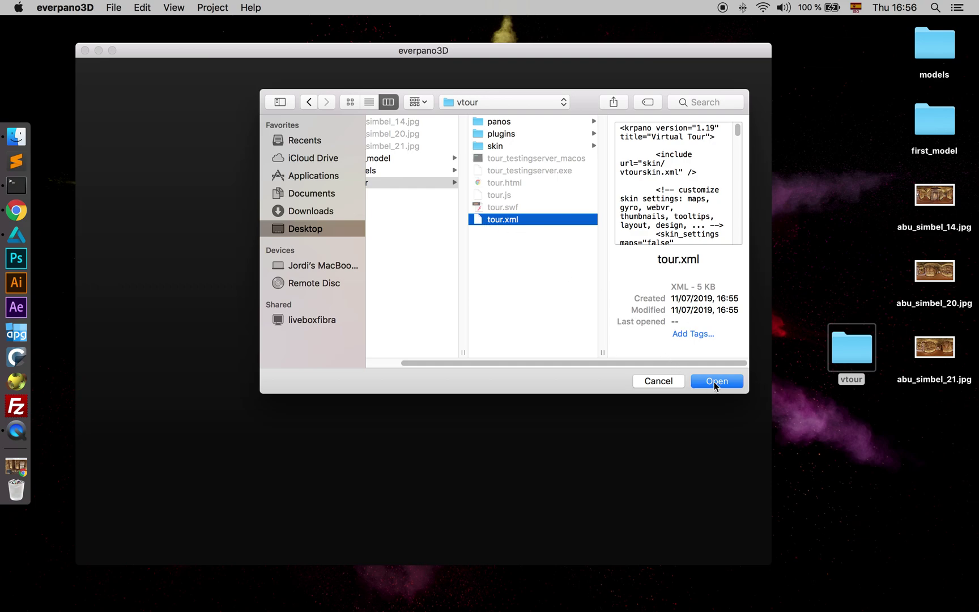
left_click(716, 382)
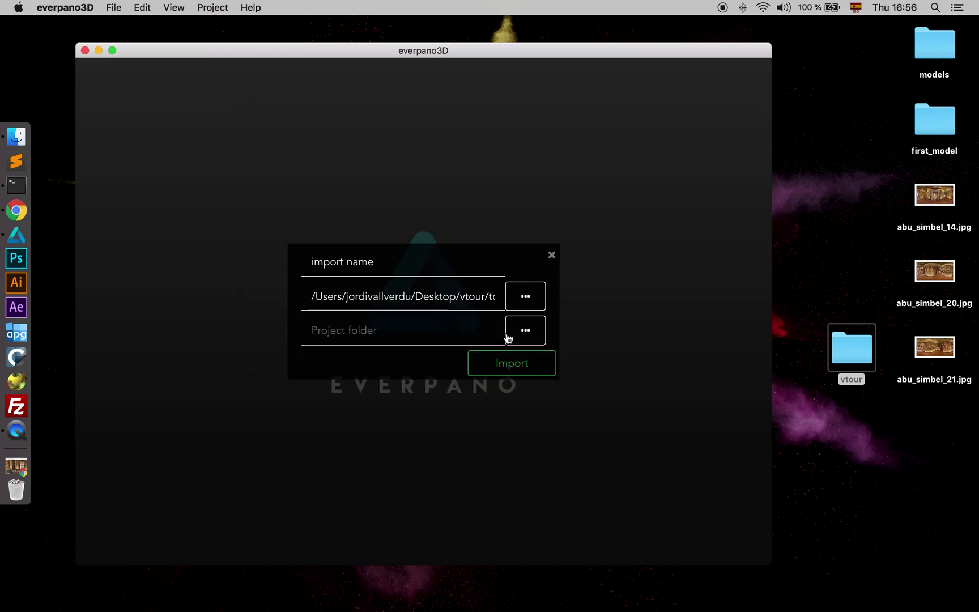
Create a new Desktop folder 'import_demo' and use it as the project folder.
left_click(525, 332)
left_click(302, 226)
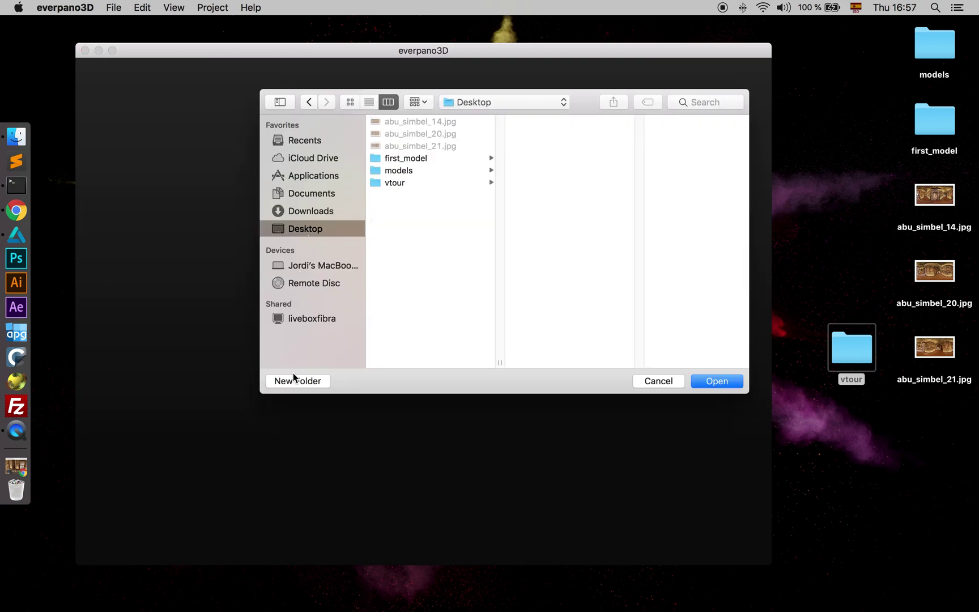
left_click(293, 383)
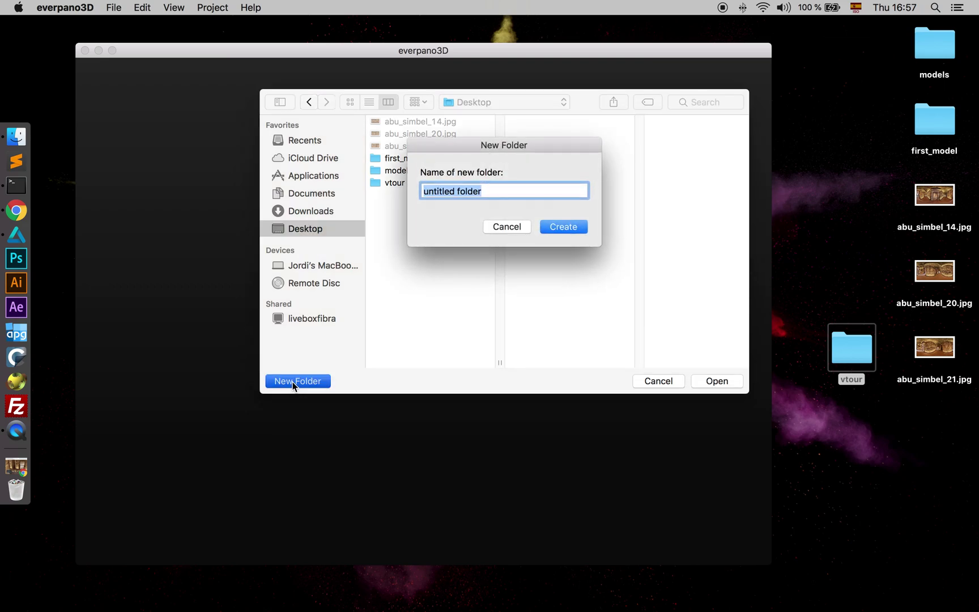
type("import_demo")
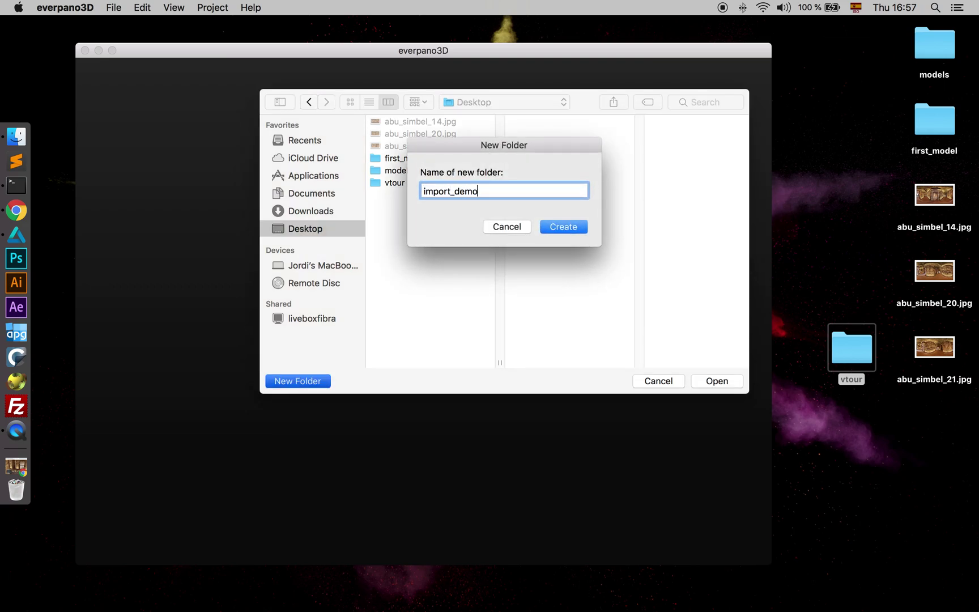
left_click(564, 227)
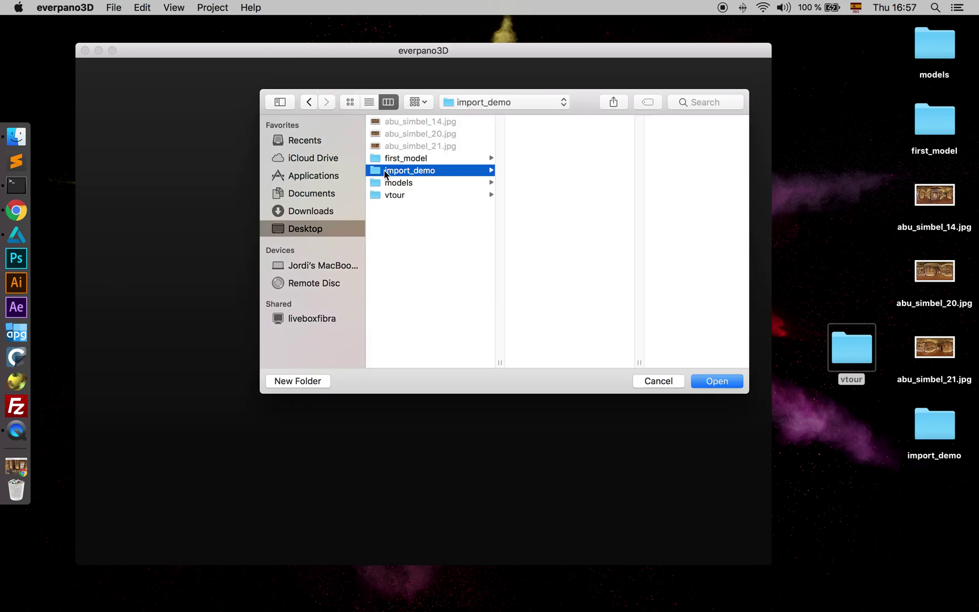
left_click(716, 380)
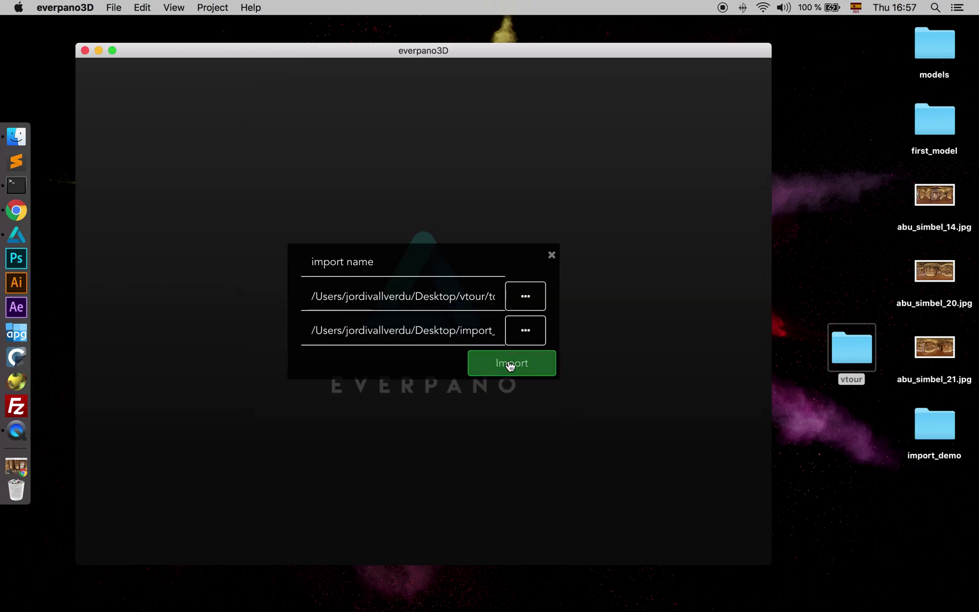
Import the tour, look around, and switch between abu_simbel_20 and abu_simbel_14.
left_click(508, 364)
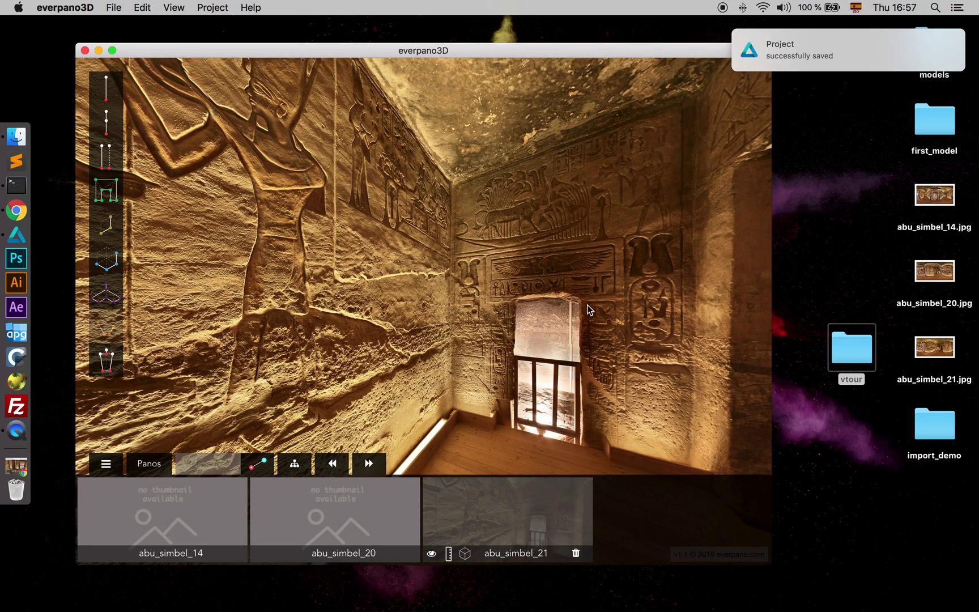
mouse_move(586, 307)
left_mouse_down()
mouse_move(370, 240)
mouse_move(355, 296)
left_mouse_up()
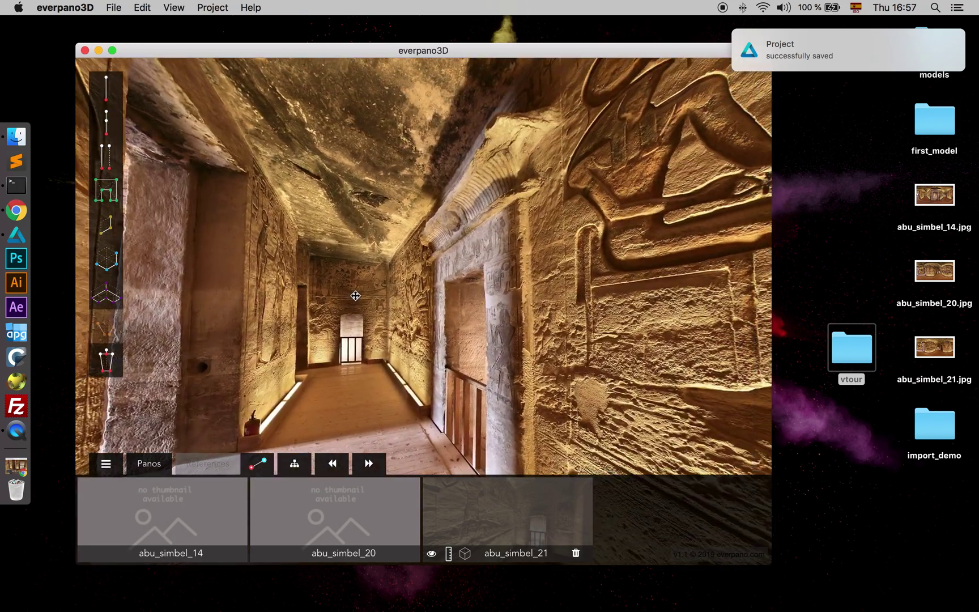
left_click(372, 497)
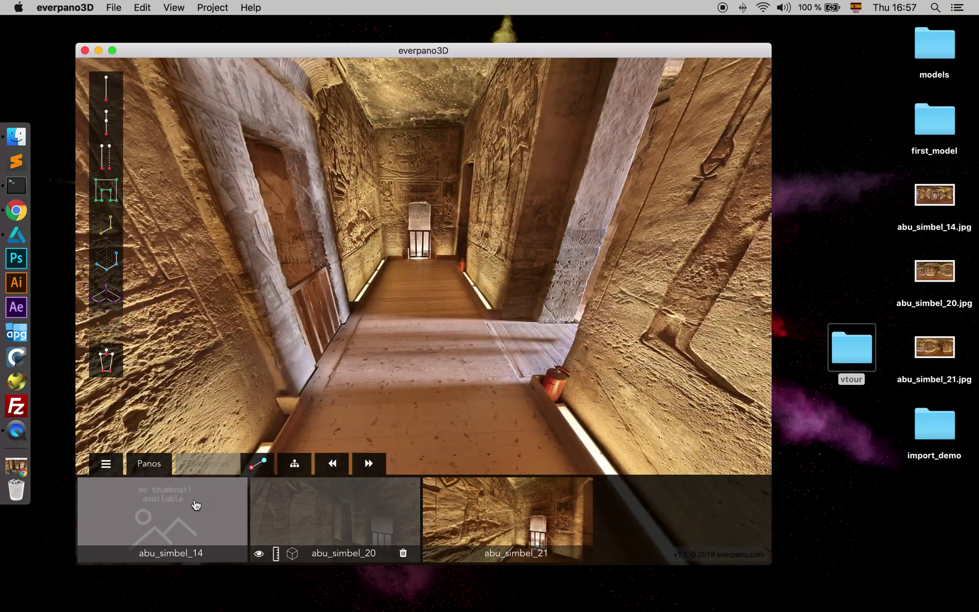
left_click(196, 504)
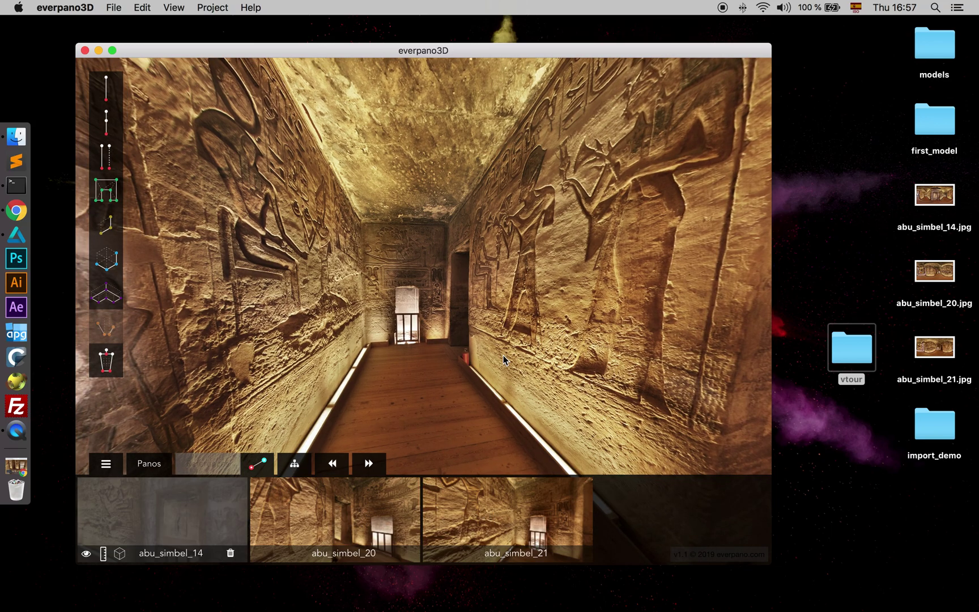
Step through viewpoints down the corridor and look around abu_simbel_20's carved walls.
left_click(509, 501)
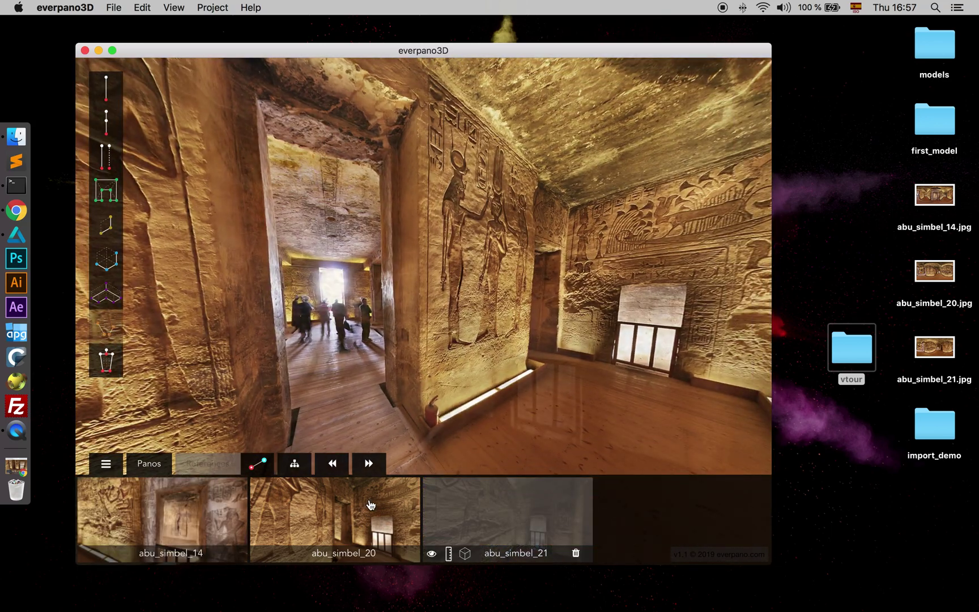
left_click(372, 497)
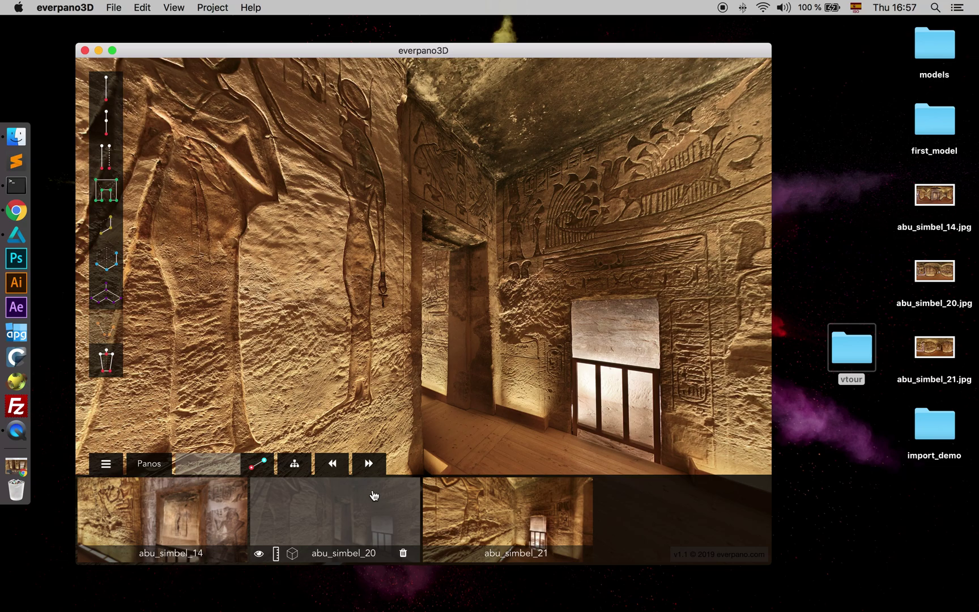
left_click(478, 222)
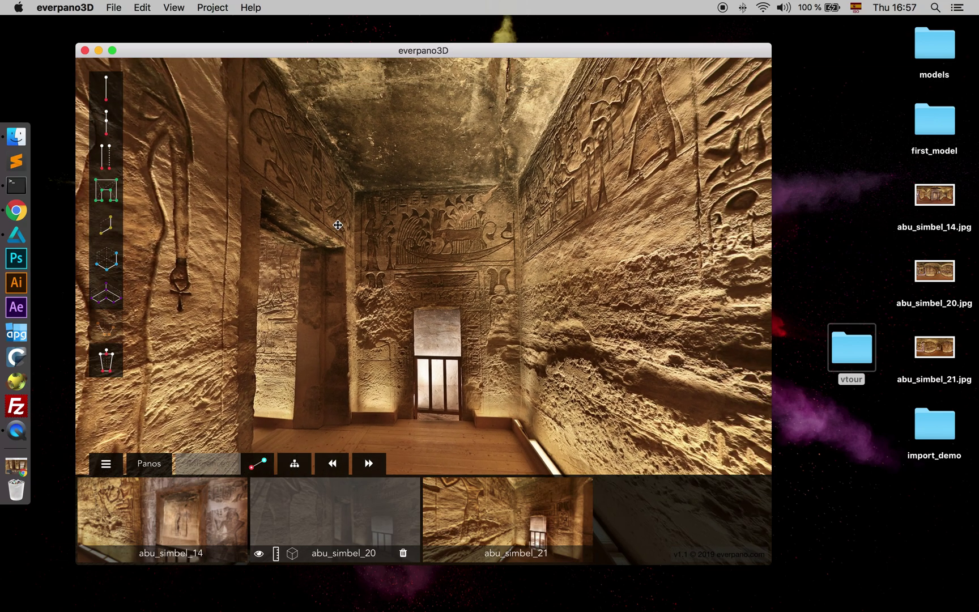
left_click(510, 383)
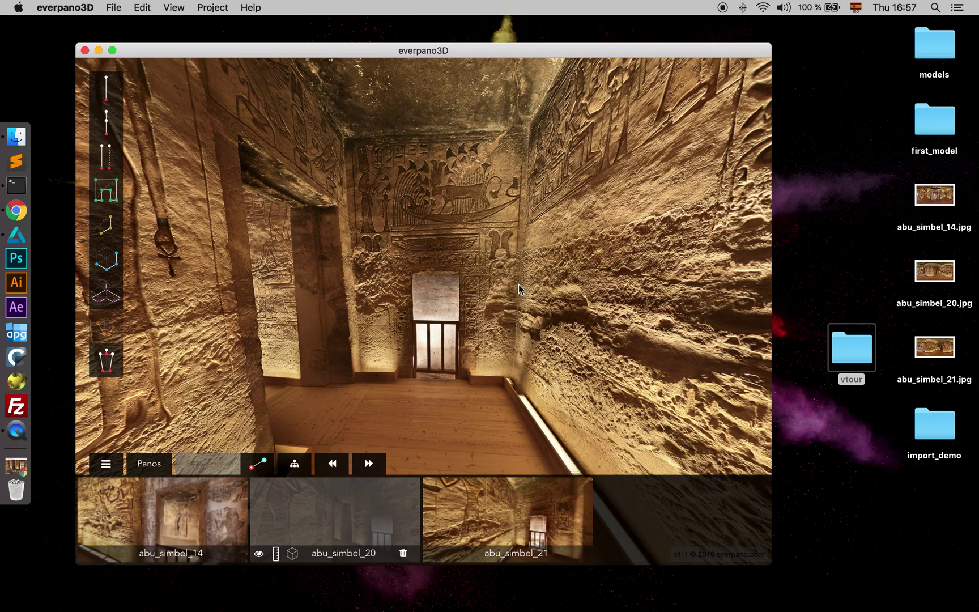
mouse_move(526, 287)
left_mouse_down()
mouse_move(493, 293)
mouse_move(546, 153)
left_mouse_up()
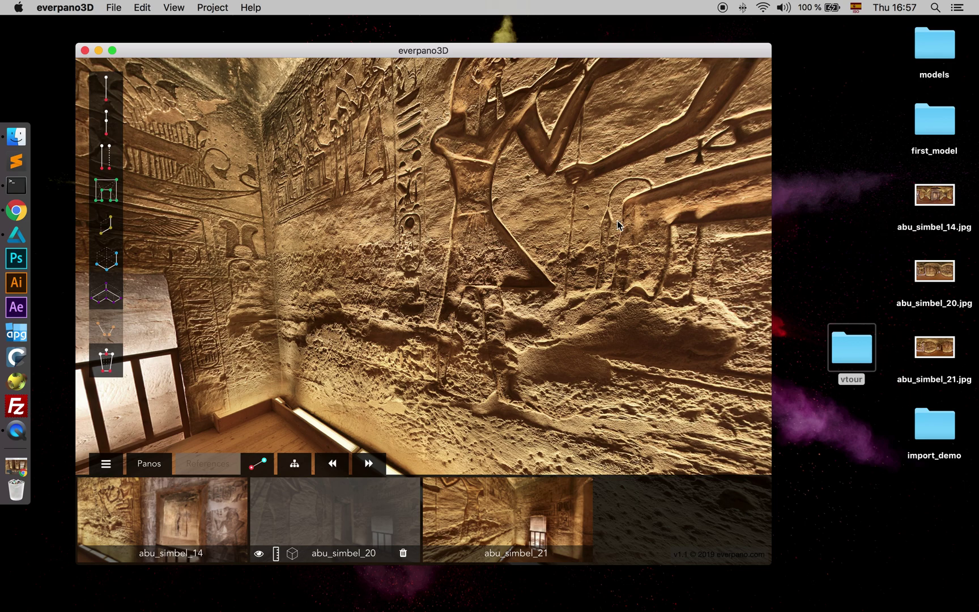
left_click_drag(225, 110, 289, 153)
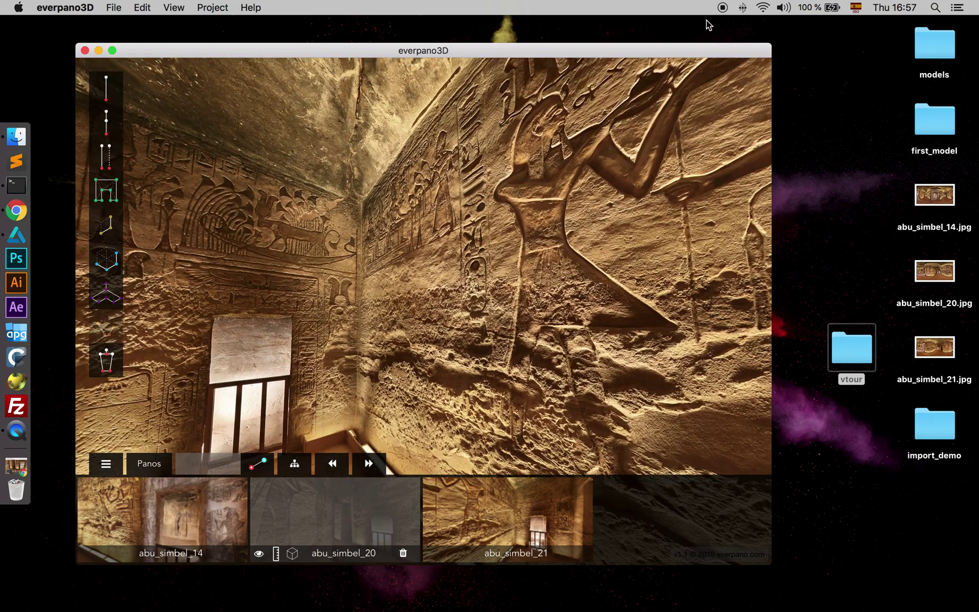